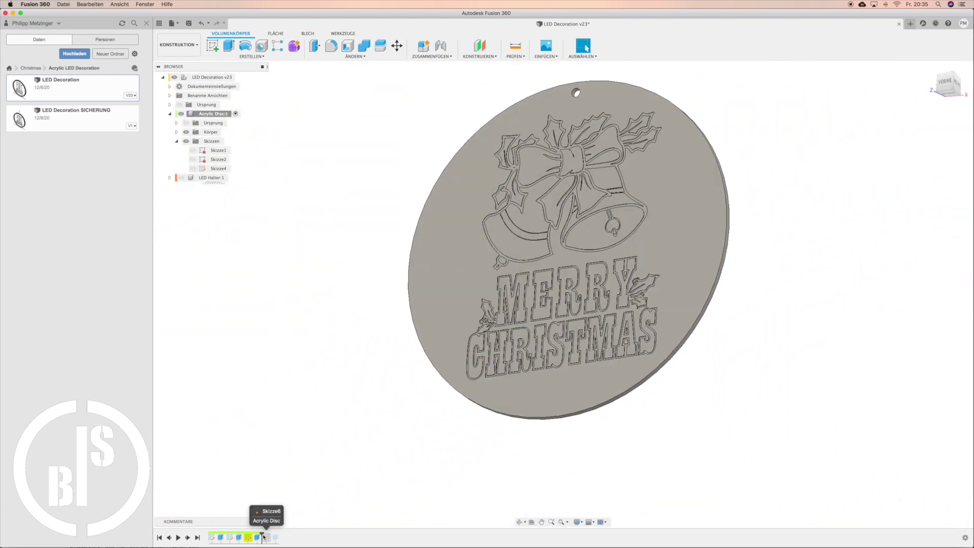
- Roll the timeline to the latest step and view the disc's FERTIGEN milling simulation
left_click_drag(279, 533, 281, 535)
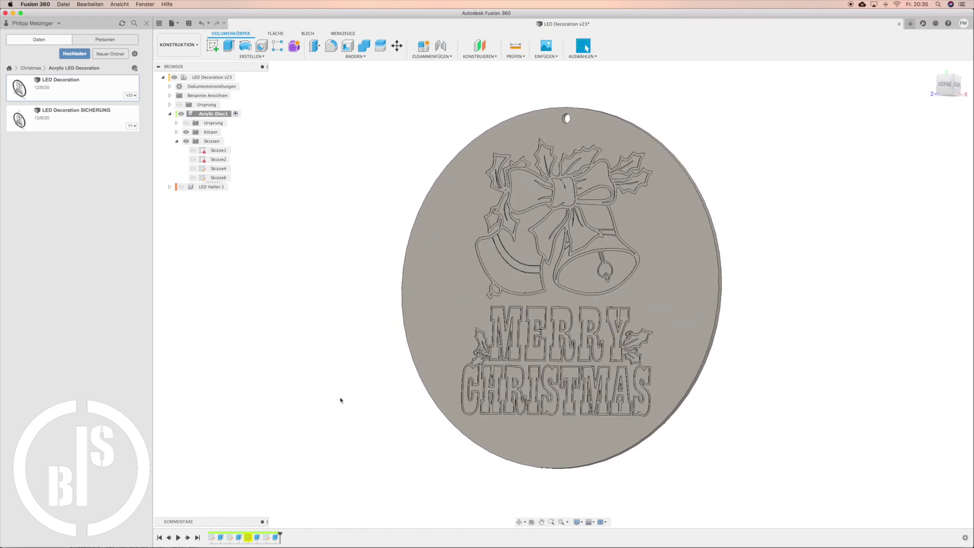
left_click(252, 56)
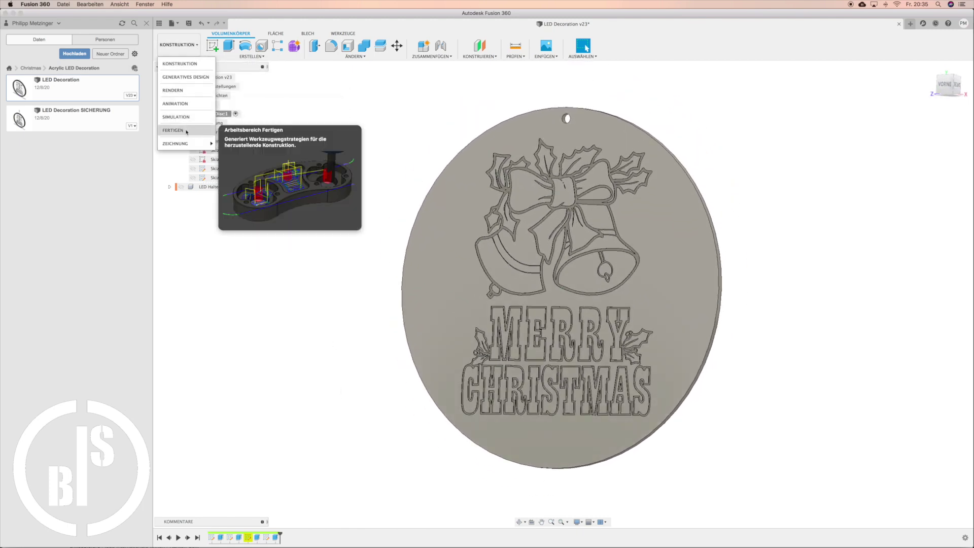
left_click(294, 142)
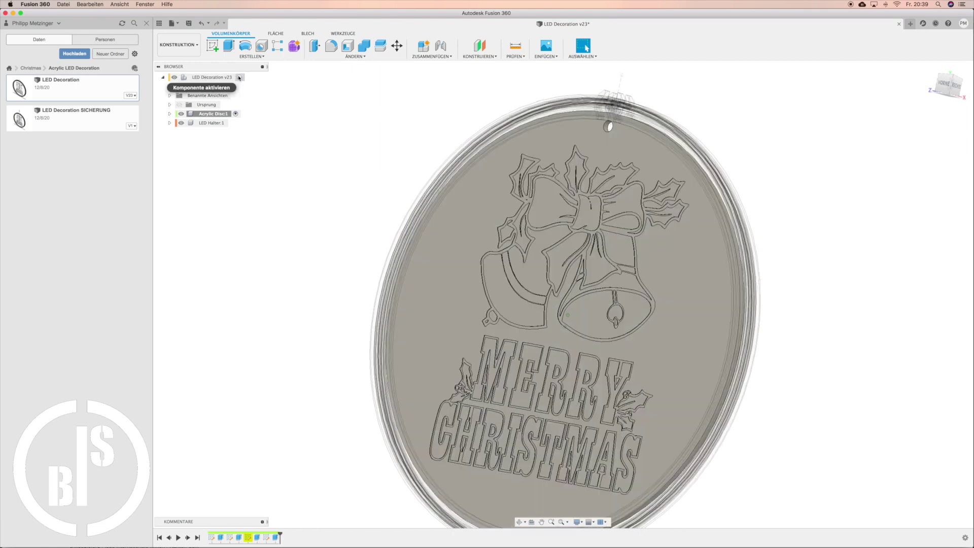
- Activate the top-level LED Decoration v23 component in the browser
left_click(239, 78)
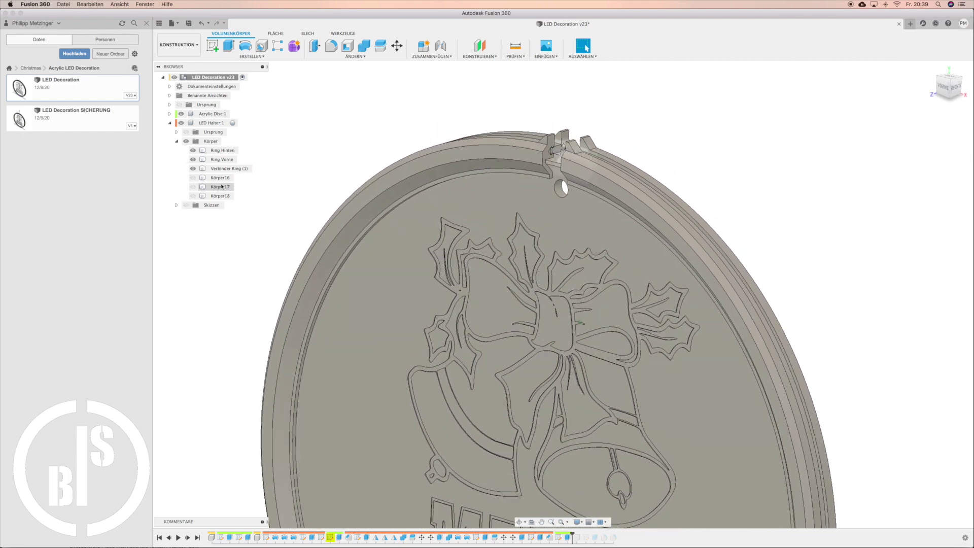
- Select LED Halter:1 and briefly hide Acrylic Disc:1 to see the ring alone
left_click(185, 123)
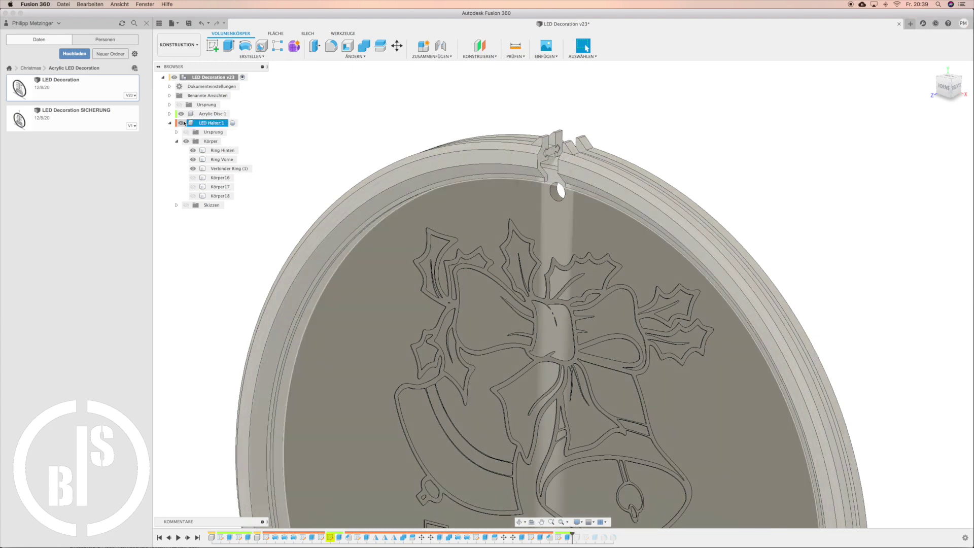
left_click(181, 114)
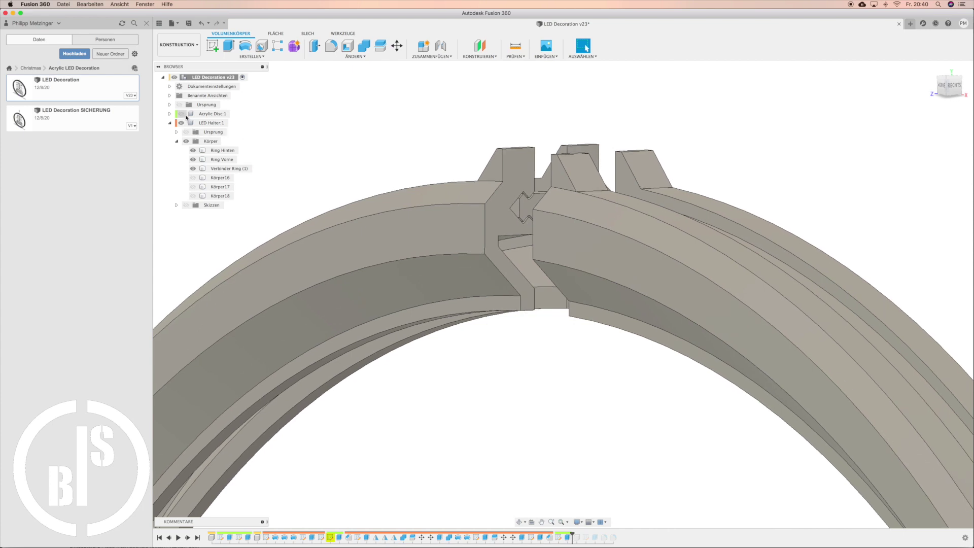
left_click(181, 114)
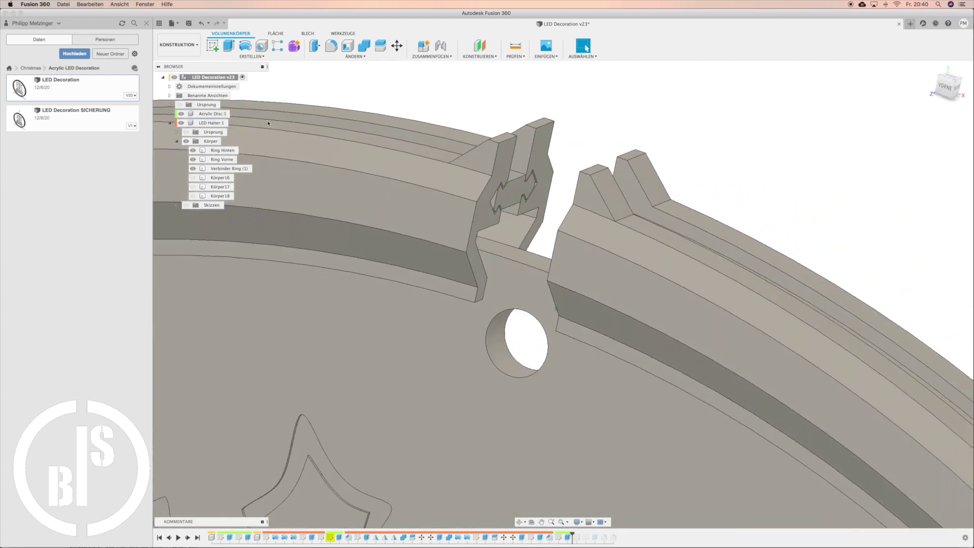
- Select Ring Vorne and measure its end face area of 43.851 mm²
left_click(221, 160)
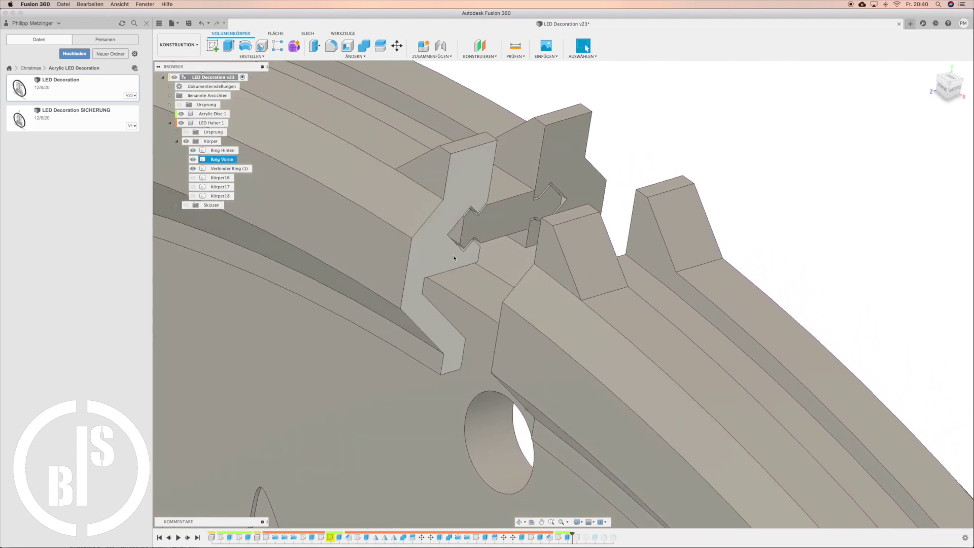
scroll(454, 257, "down", 5)
scroll(391, 264, "up", 4)
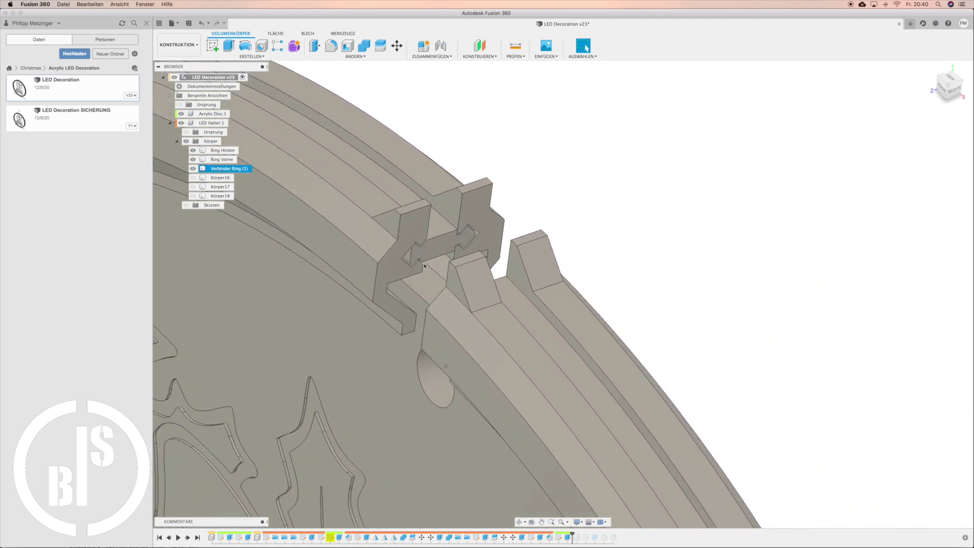
left_click(386, 265)
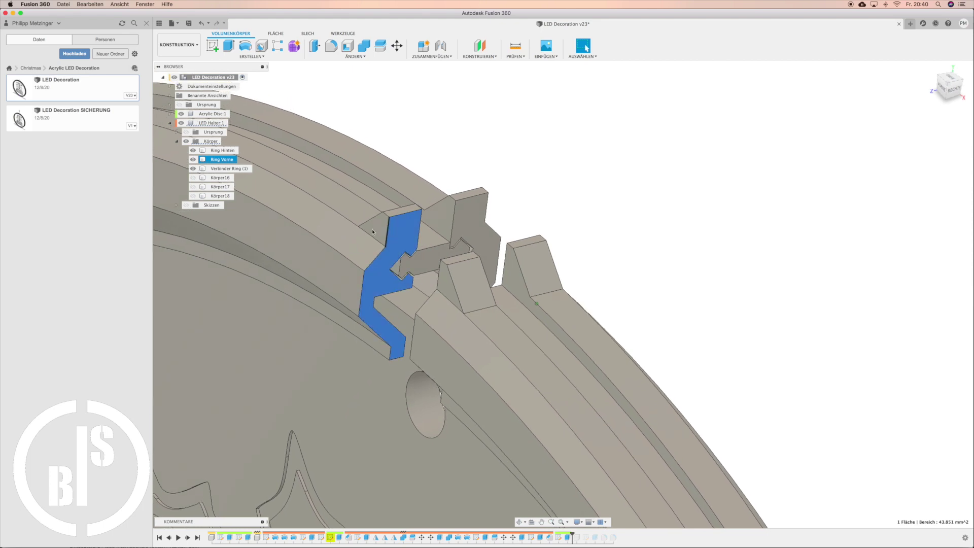
- Select the opposite end face, then the connector's cross-shaped face reading 15.725 mm²
middle_click_drag(336, 330, 403, 292, "shift")
left_click(461, 254)
left_click(403, 292)
- Show the Skizzen sketches and inspect them around the connector's dovetail joint
scroll(407, 290, "up", 5)
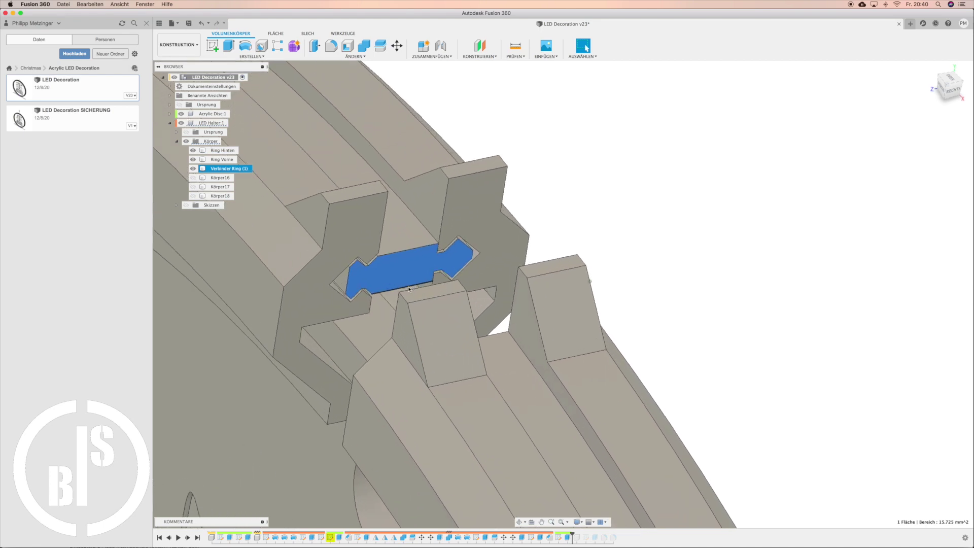
middle_click_drag(375, 276, 542, 315, "shift")
scroll(482, 255, "down", 3)
scroll(482, 255, "up", 3)
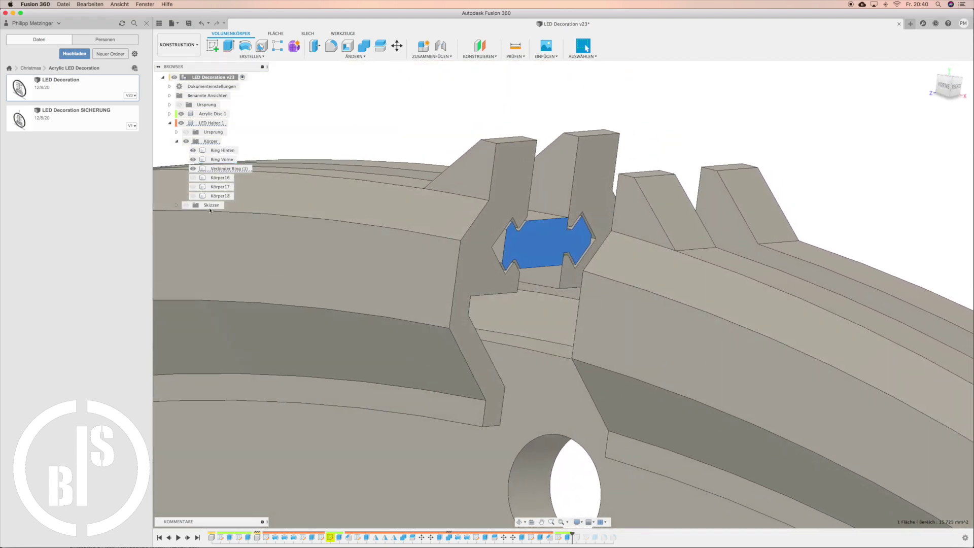
left_click(186, 205)
mouse_move(283, 216)
middle_mouse_down("shift")
mouse_move(372, 220)
mouse_move(486, 299)
mouse_move(486, 290)
mouse_move(429, 291)
mouse_move(448, 321)
mouse_move(525, 307)
mouse_move(457, 295)
middle_mouse_up("shift")
left_click(558, 312)
scroll(457, 296, "down", 5)
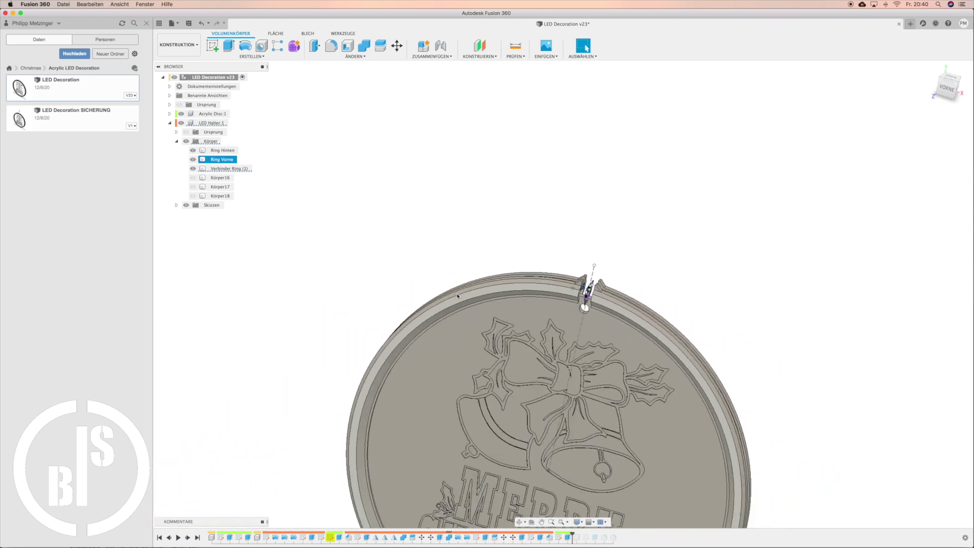
scroll(457, 295, "up", 4)
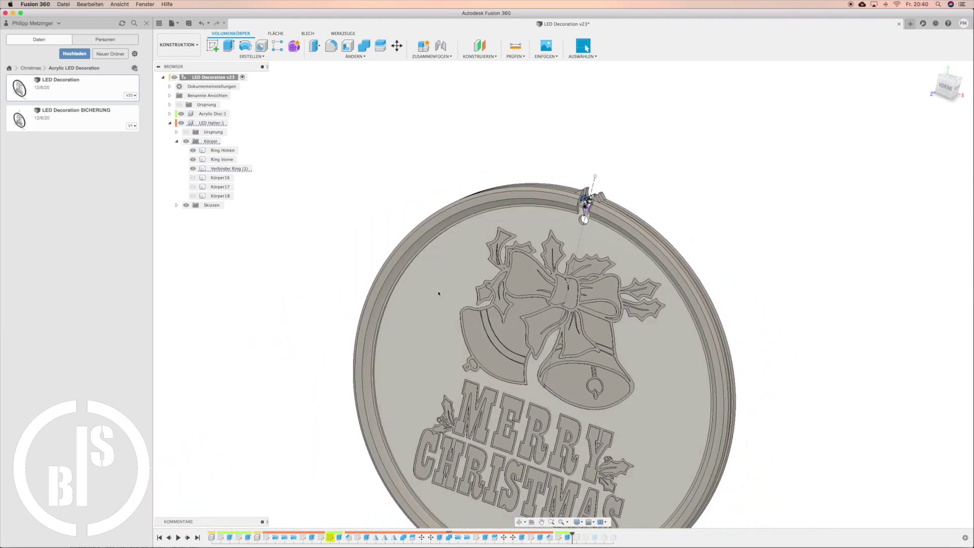
left_click(193, 177)
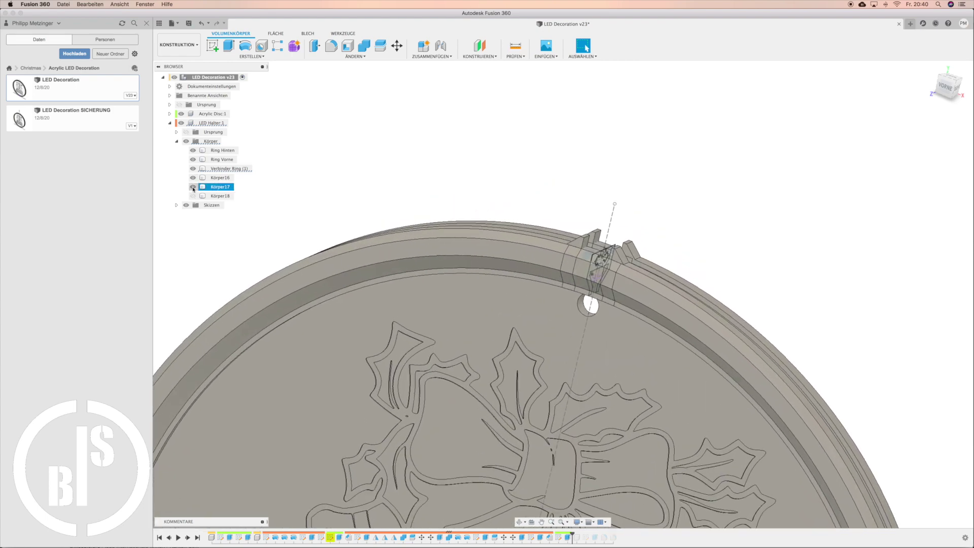
left_click(193, 196)
left_click(221, 160)
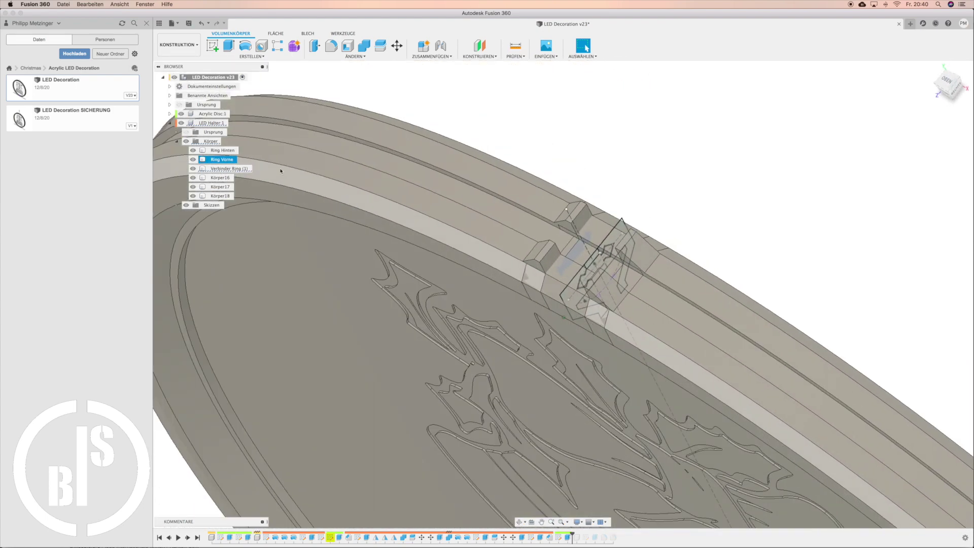
left_click(184, 190)
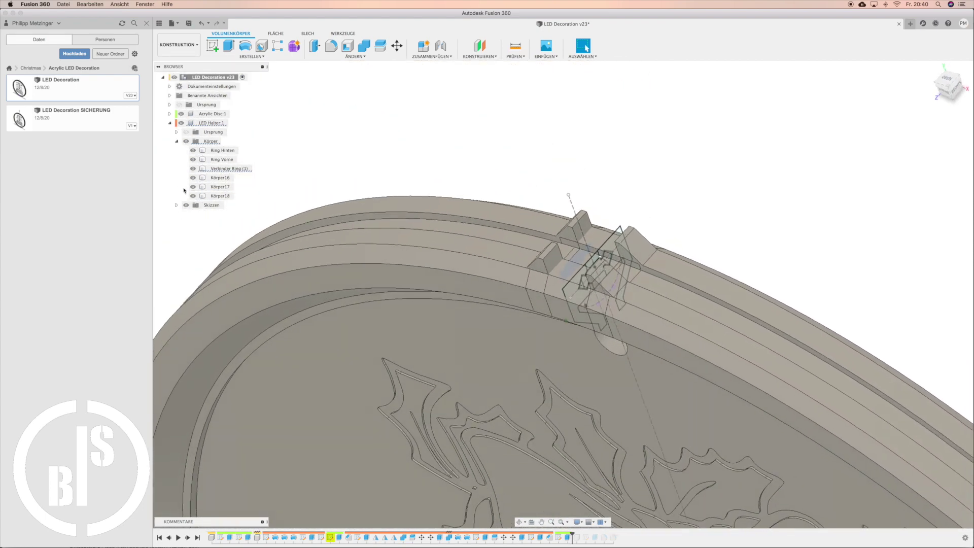
left_click(193, 196)
left_click(193, 187)
left_click(193, 195)
left_click(342, 144)
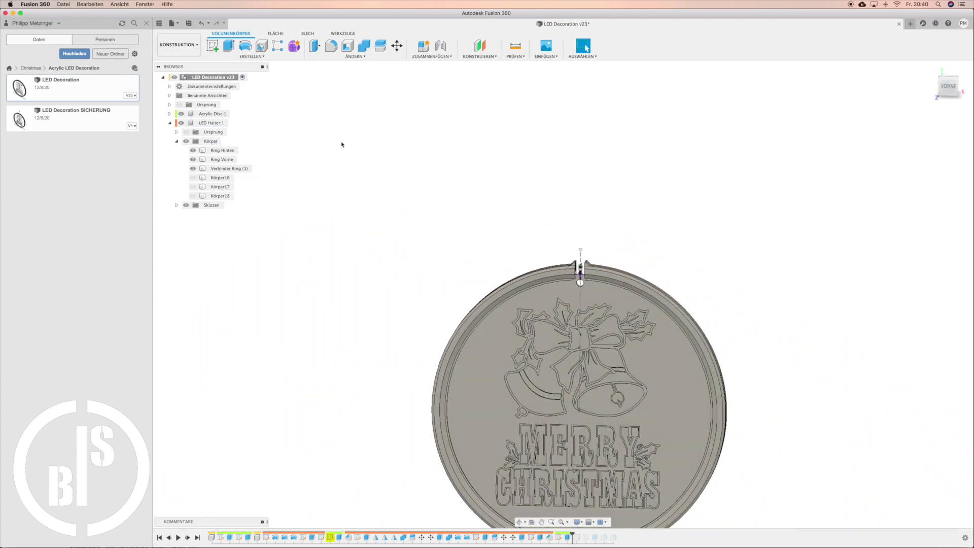